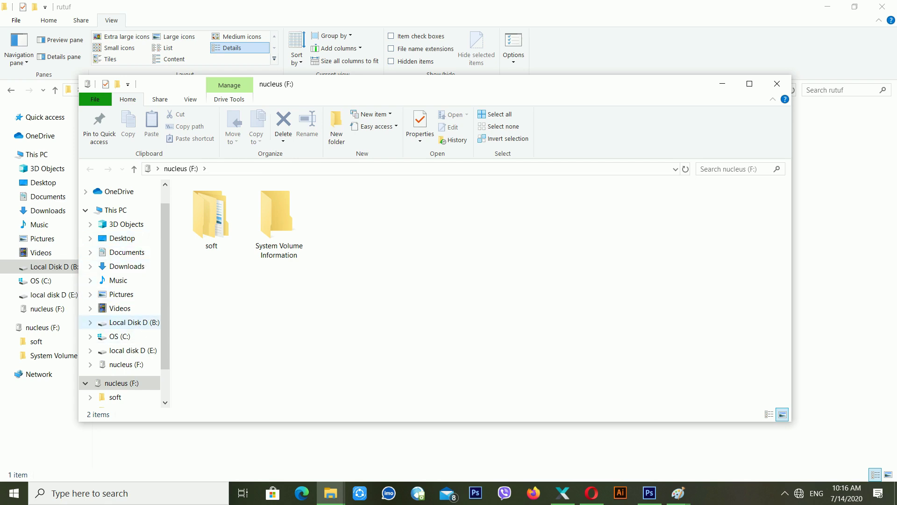
Step: Check the nucleus (F:) drive among the drives of This PC, and close that File Explorer window
left_click(121, 213)
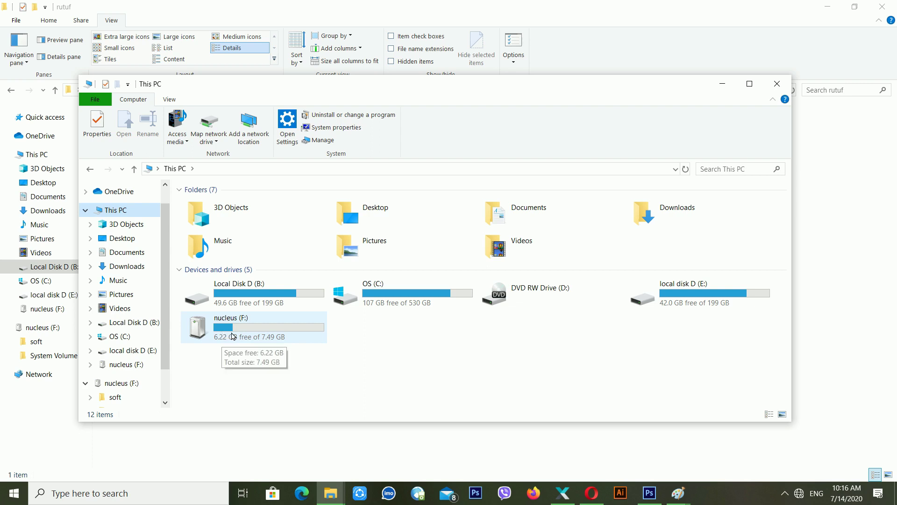
left_click(777, 84)
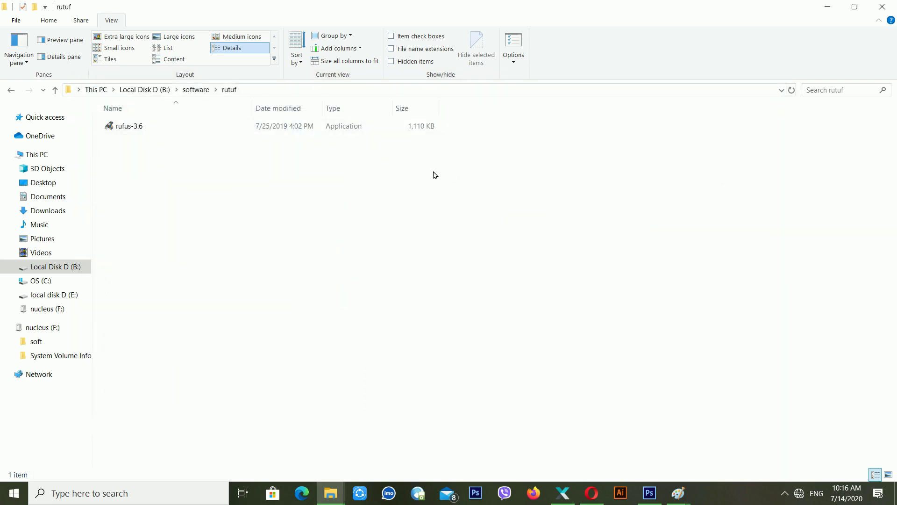
Step: Run the rufus-3.6 application in the rutuf folder as administrator
left_click(178, 126)
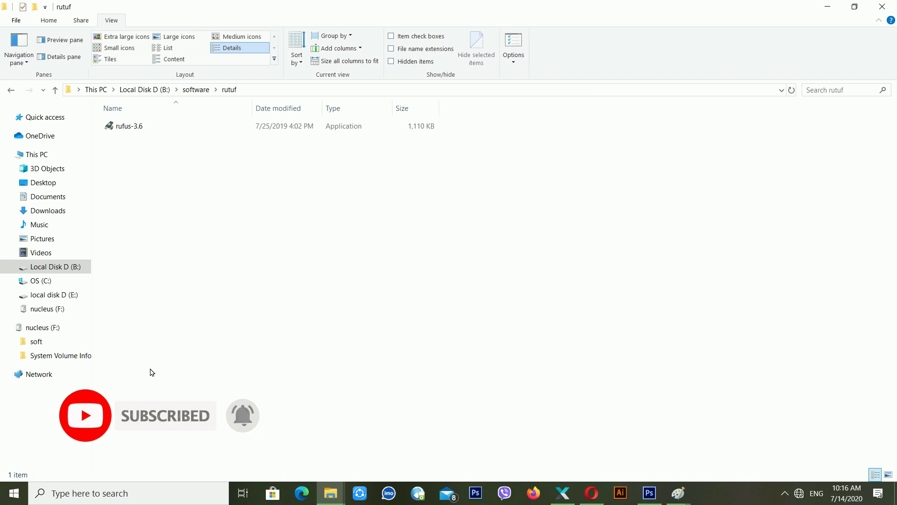
left_click(131, 133)
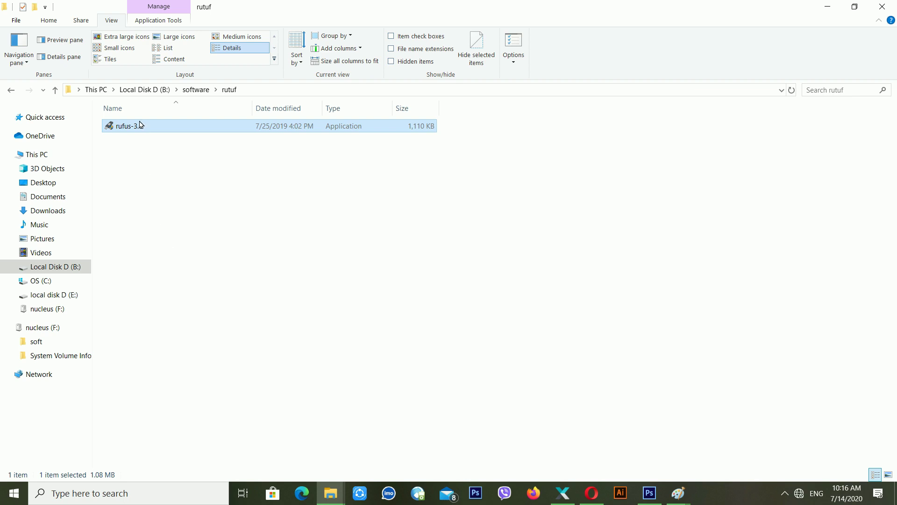
left_click(151, 137)
left_click(152, 131)
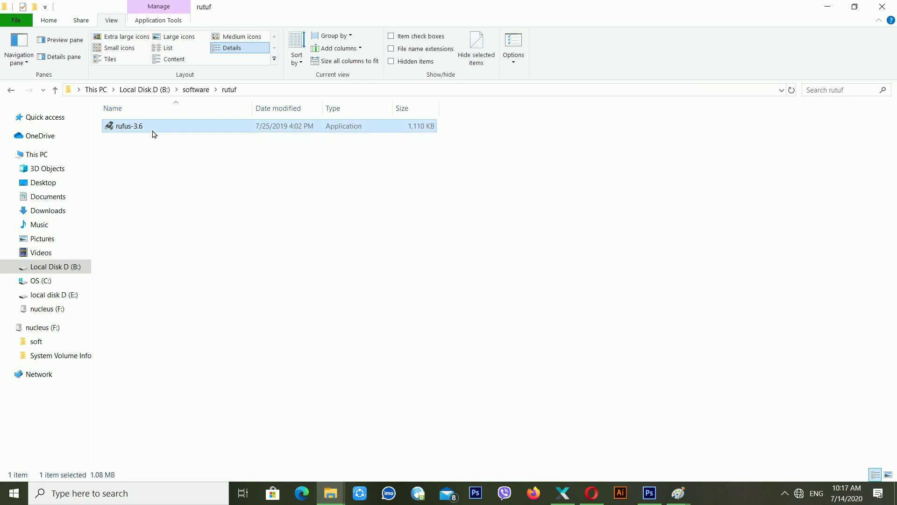
double_click(153, 131)
right_click(153, 134)
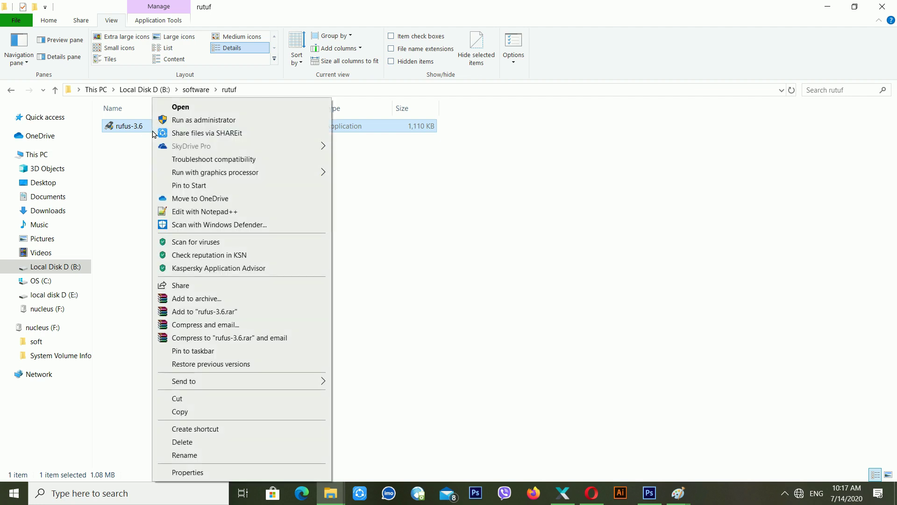
left_click(174, 121)
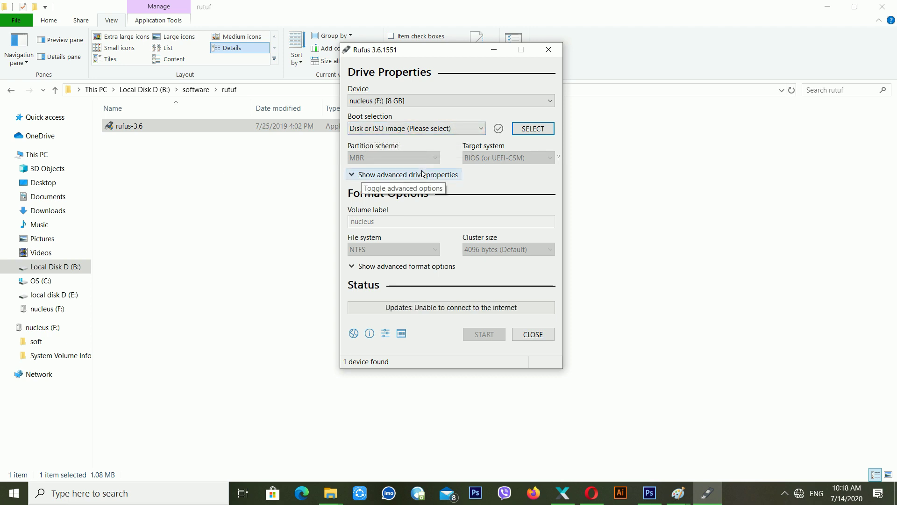
Step: Open Notepad and write a three-line numbered list: "1. Rufus", "2. USB Pendrive", "3. Image disk of OS"
key("super+r")
type("notepad")
key("Return")
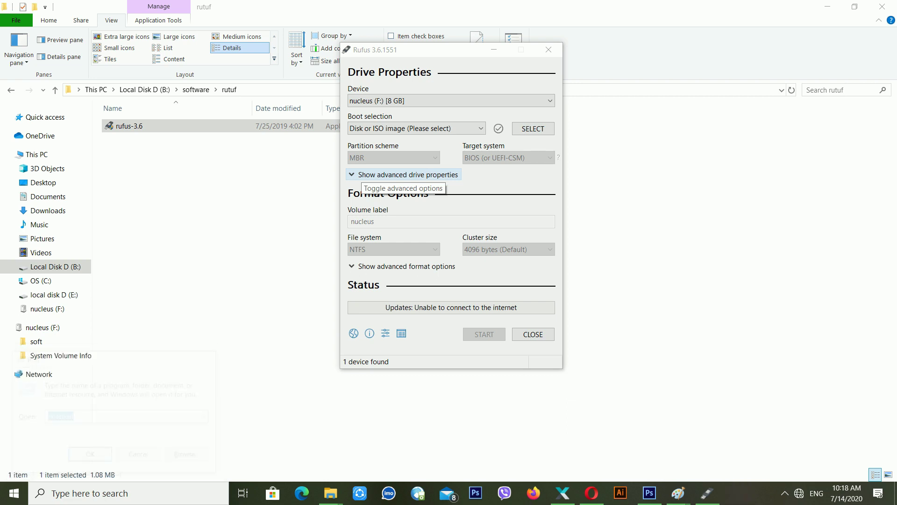
type("1")
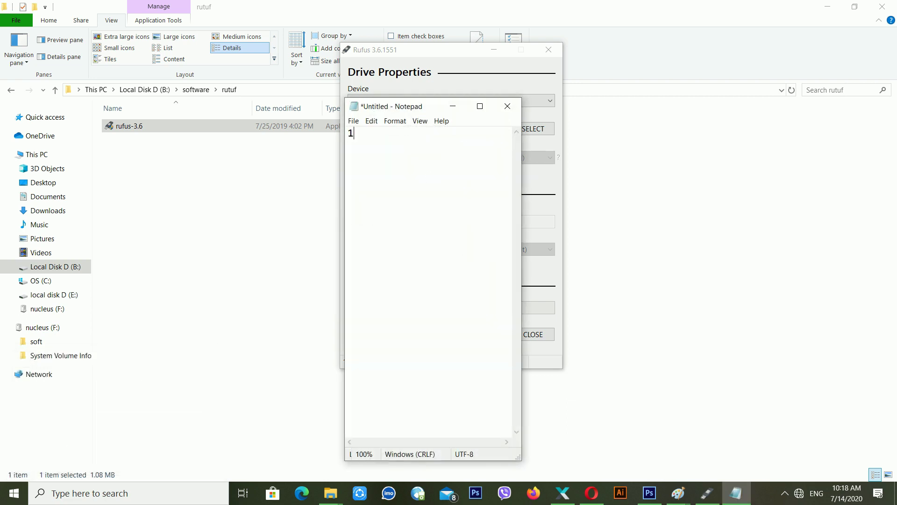
type(". Rufus")
key("Return")
type("2. USB Pendrive")
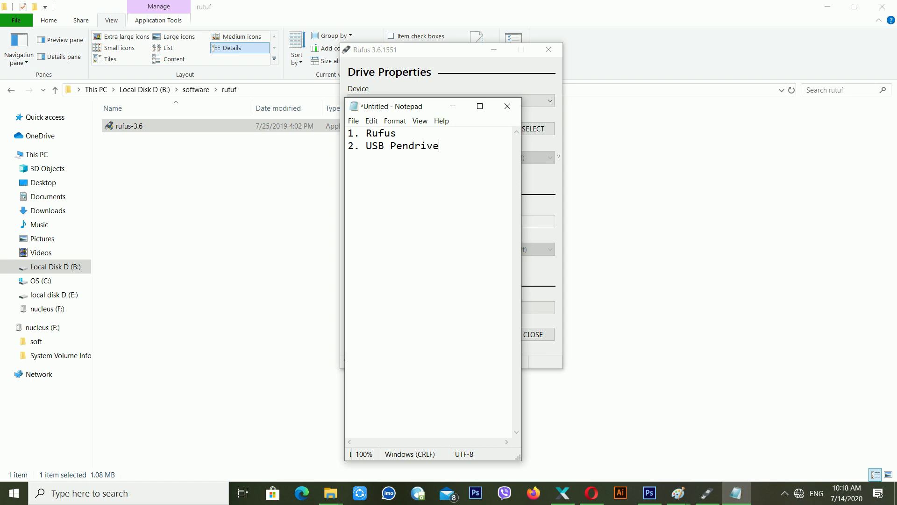
key("Return")
type("3. Image disk of OS")
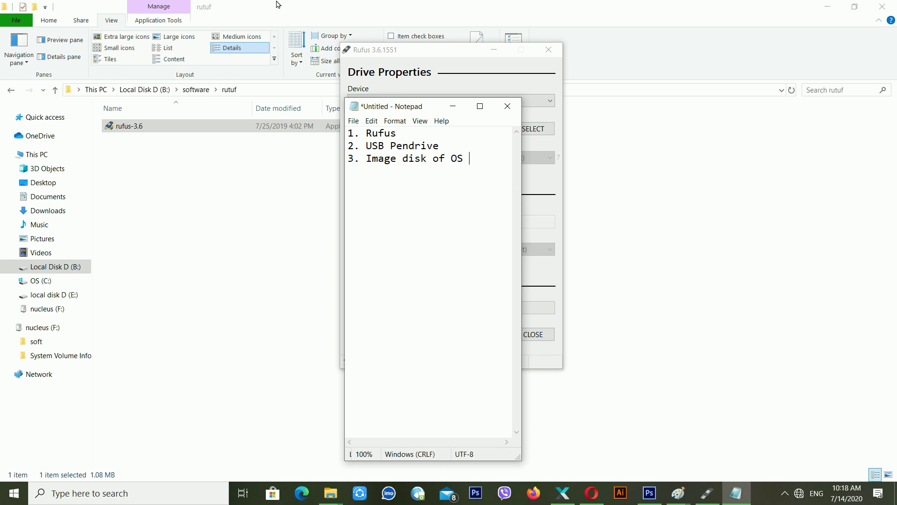
Step: Switch back to Rufus and choose nucleus (F:) [8 GB] as the device
left_click(458, 66)
left_click(413, 104)
left_click(413, 108)
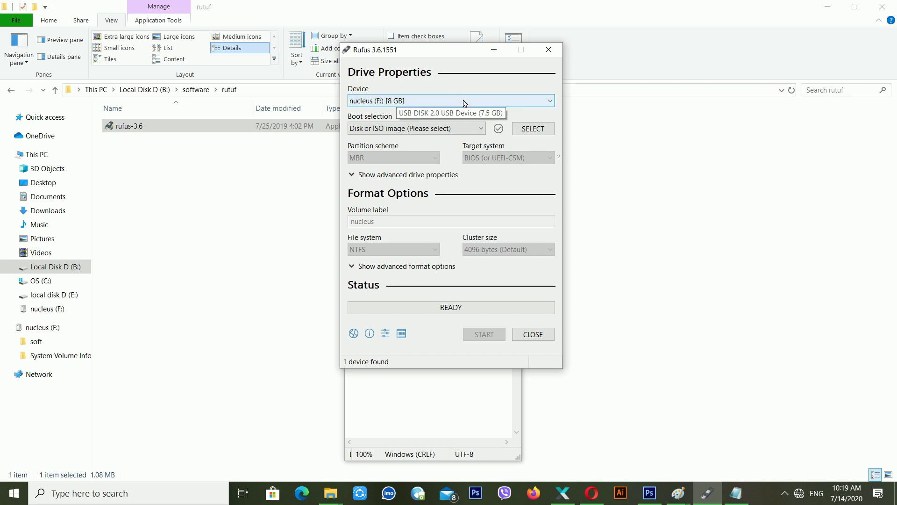
left_click(416, 101)
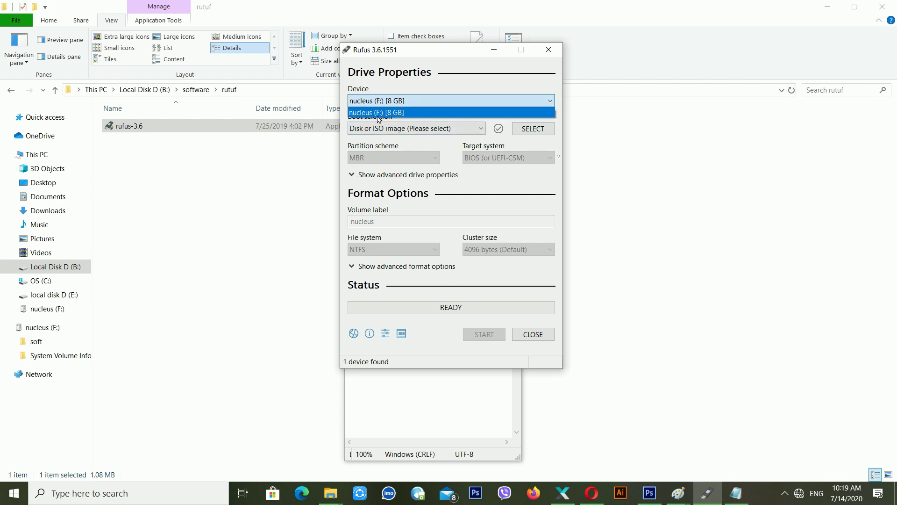
left_click(399, 116)
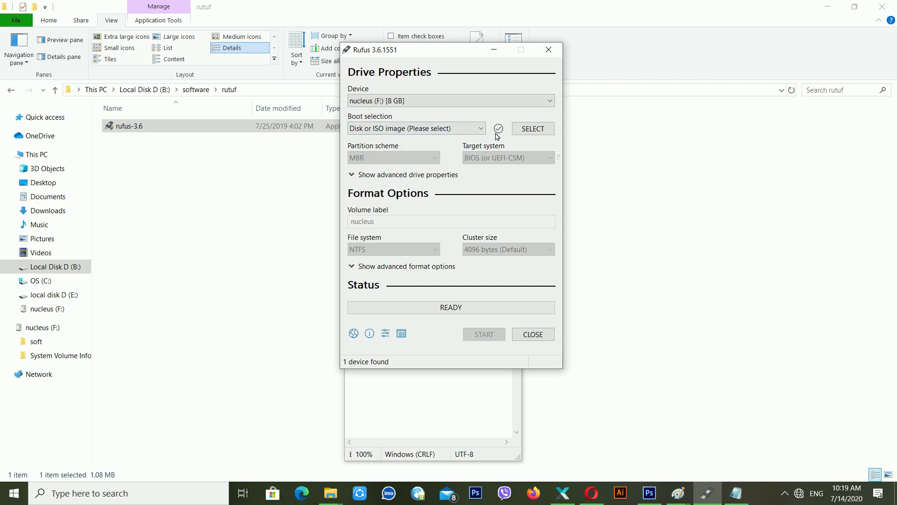
Step: Load the Win7_Professional_x86_32bit_Free_Download disc image from the a boot disk folder as the boot selection
left_click(521, 131)
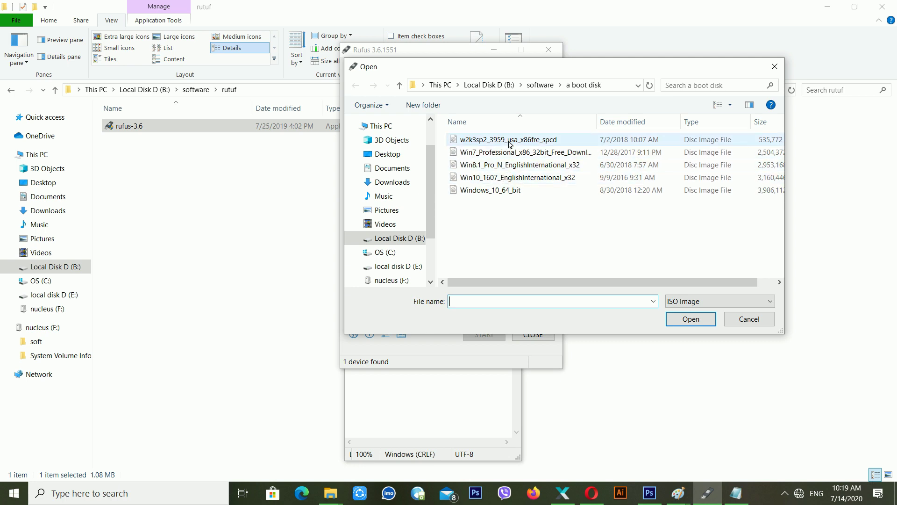
left_click(485, 192)
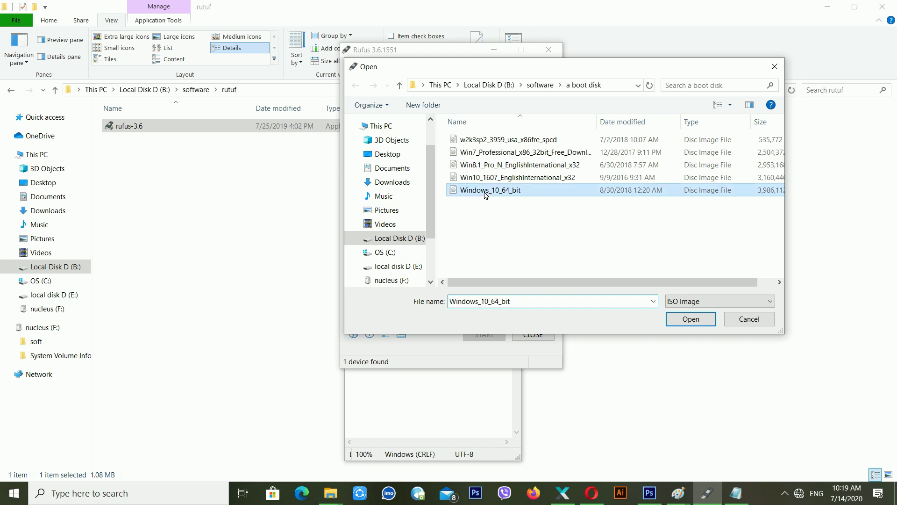
left_click(542, 157)
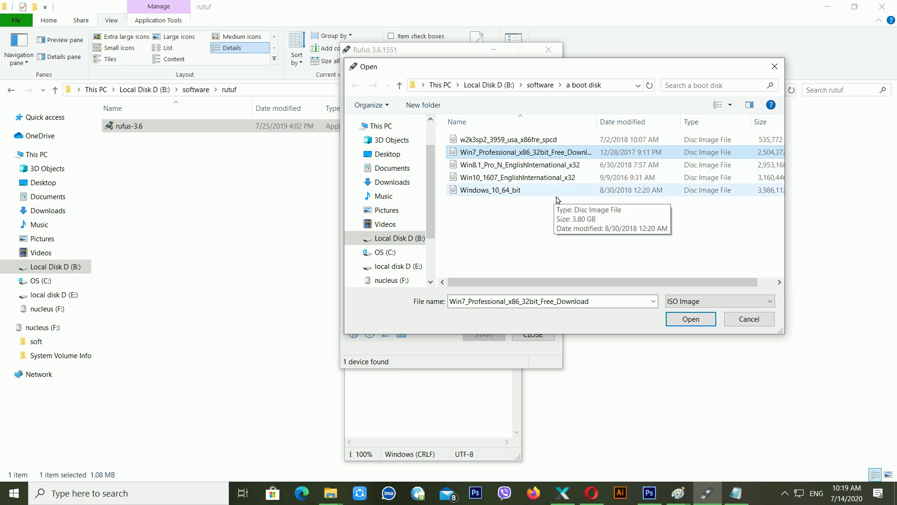
left_click(703, 320)
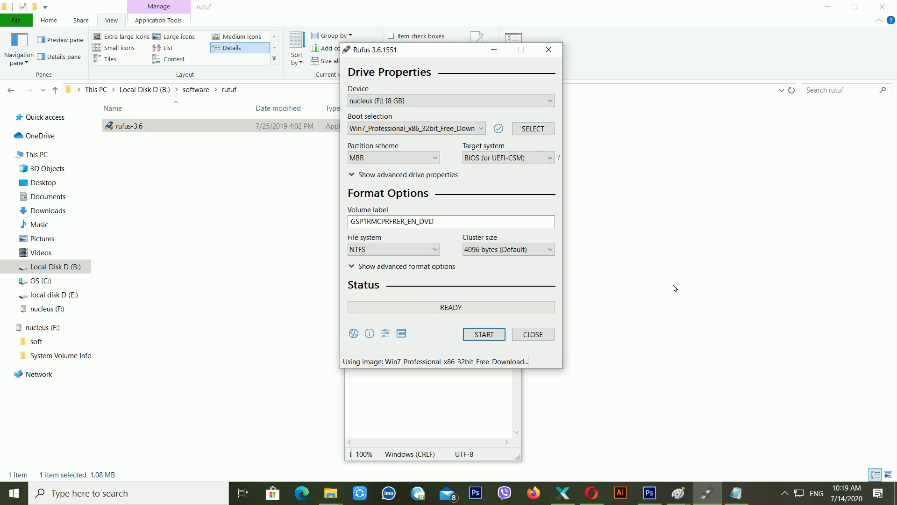
Step: Review the partition scheme and target system choices for the Windows 7 image, keeping MBR and BIOS (or UEFI-CSM)
left_click(392, 156)
left_click(392, 157)
left_click(392, 156)
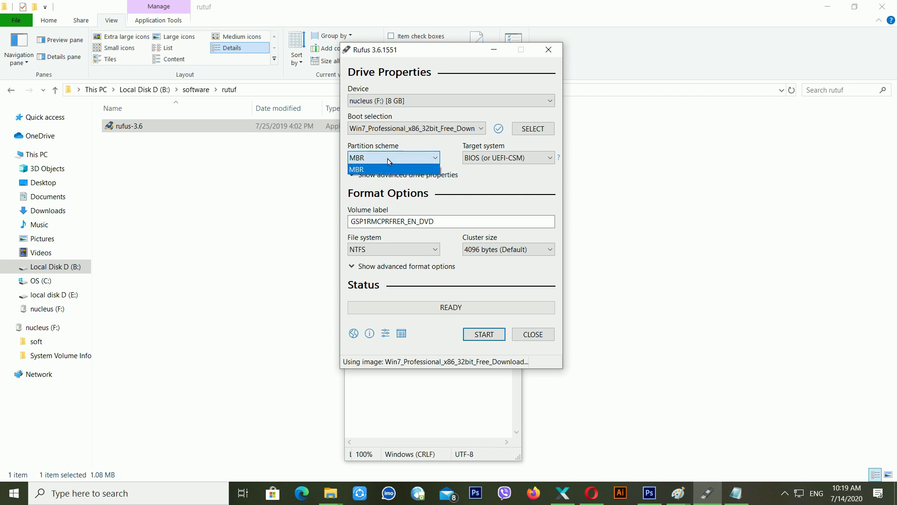
left_click(383, 169)
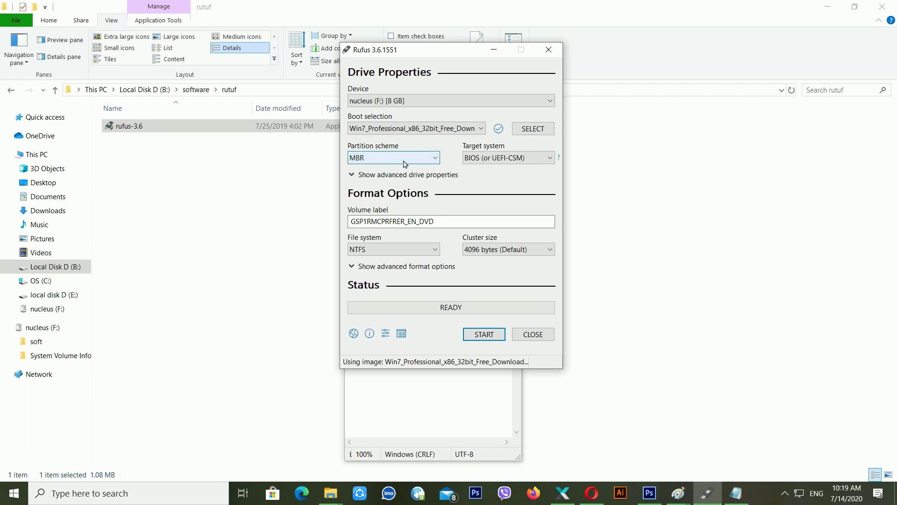
left_click(483, 161)
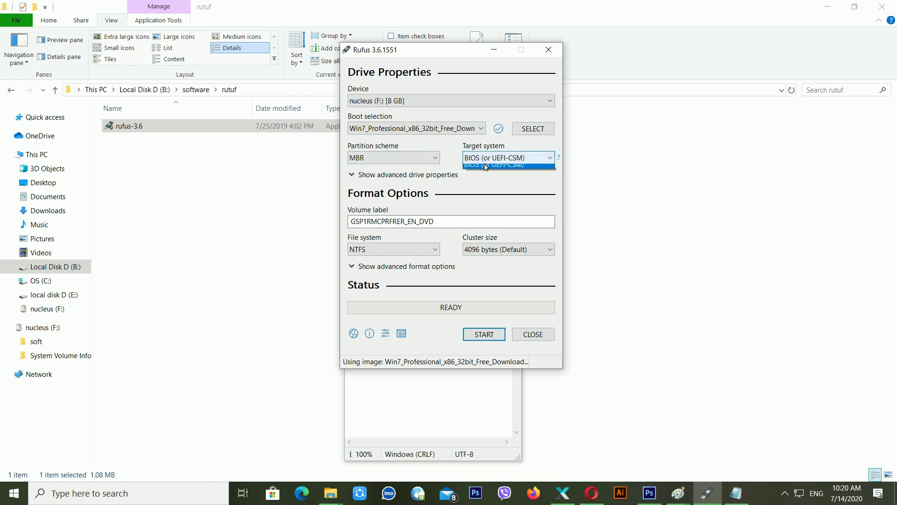
left_click(486, 168)
left_click(486, 160)
left_click(487, 168)
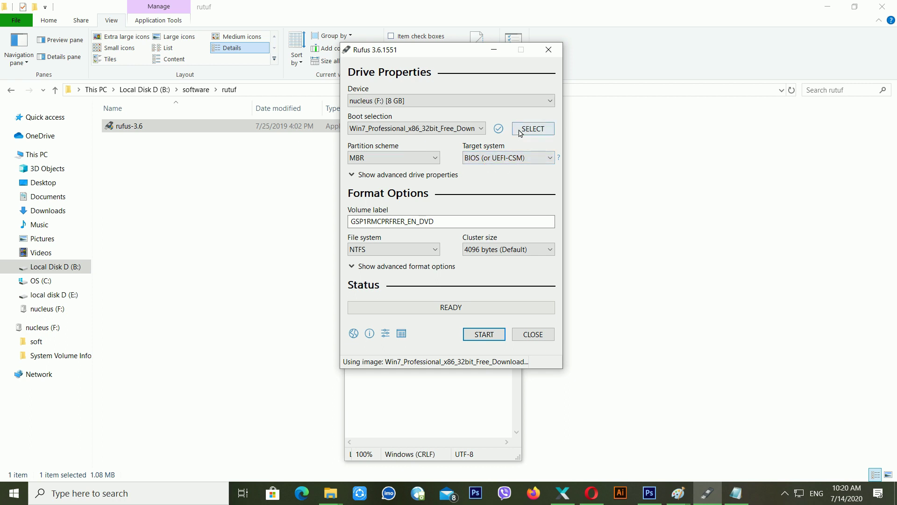
left_click(402, 162)
left_click(403, 162)
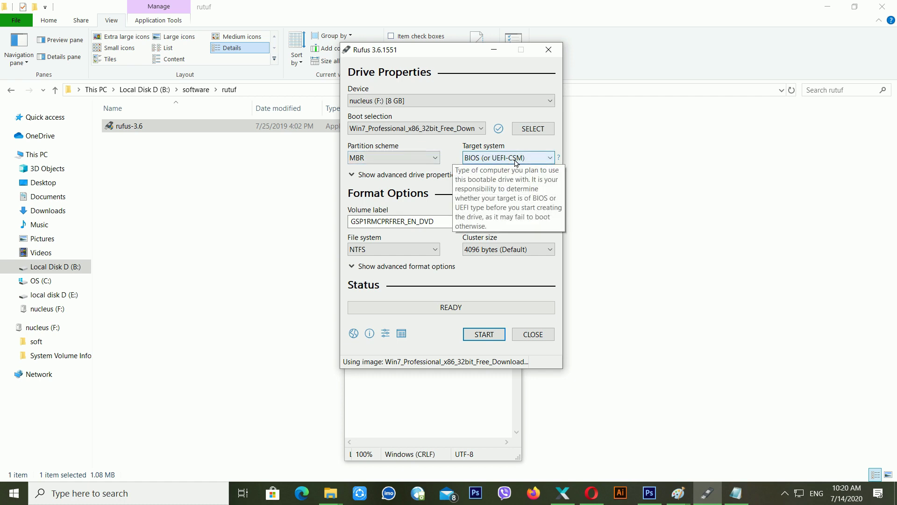
Step: Replace the boot image with Win10_1607_EnglishInternational_x32 from the a boot disk folder
left_click(532, 131)
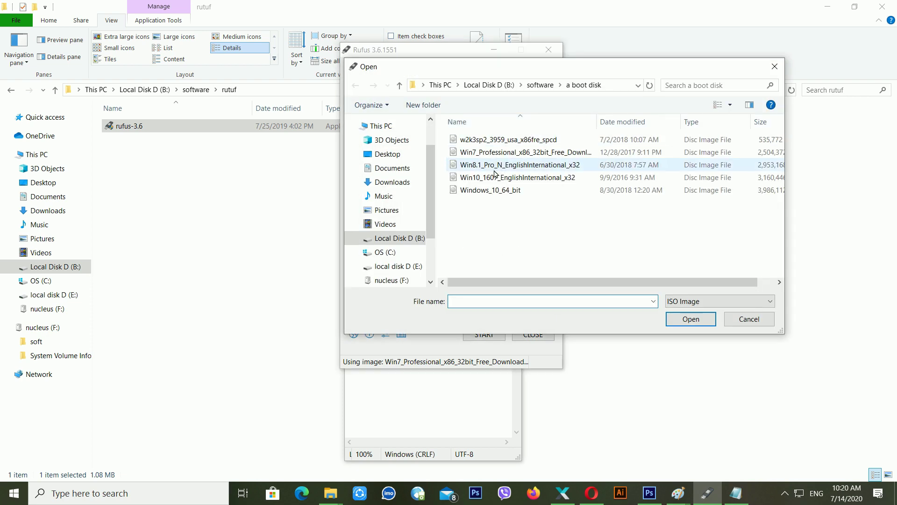
left_click(514, 178)
left_click(691, 319)
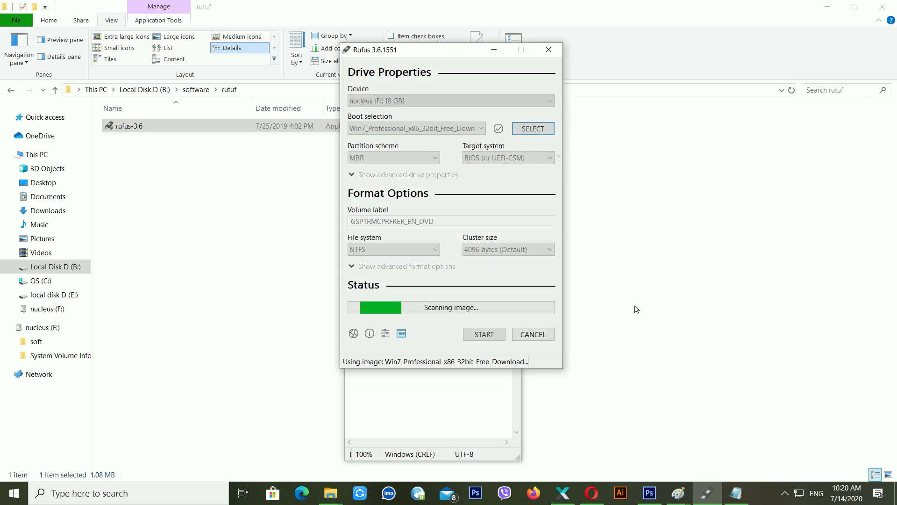
Step: Inspect the partition schemes offered for the Windows 10 image
left_click(434, 185)
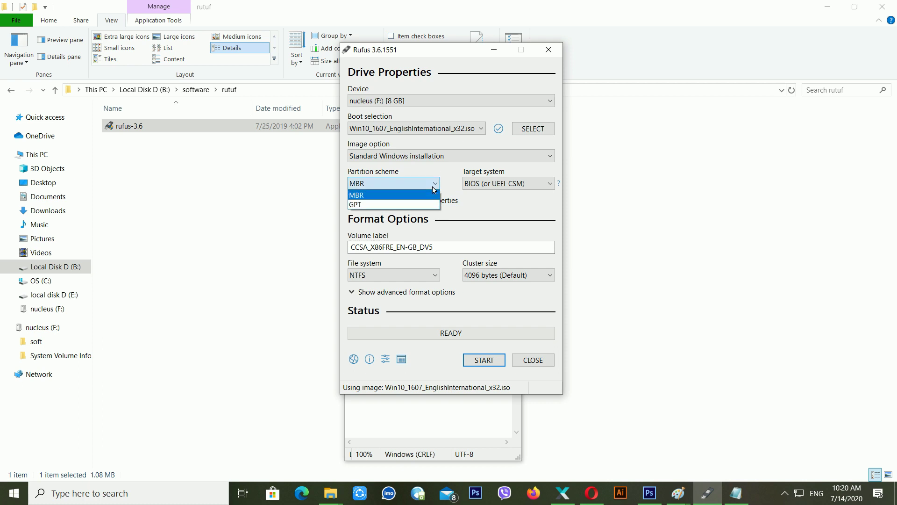
left_click(434, 187)
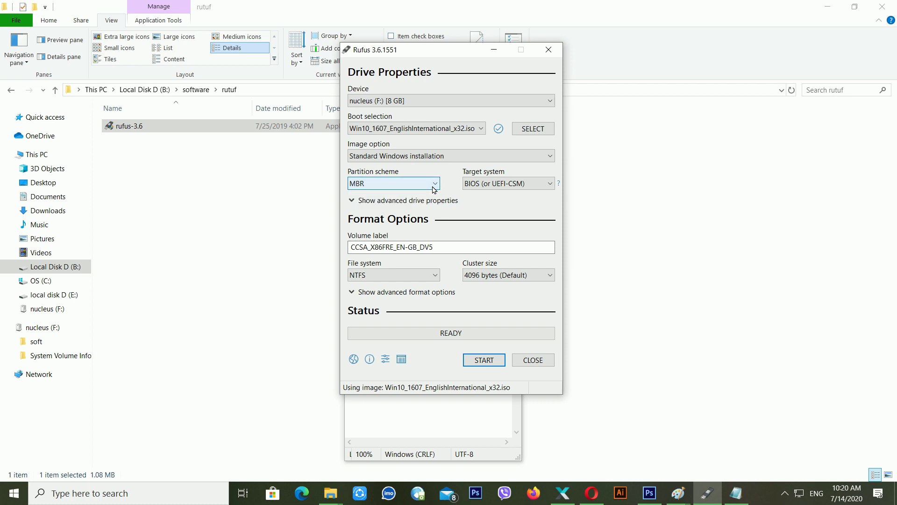
left_click(434, 187)
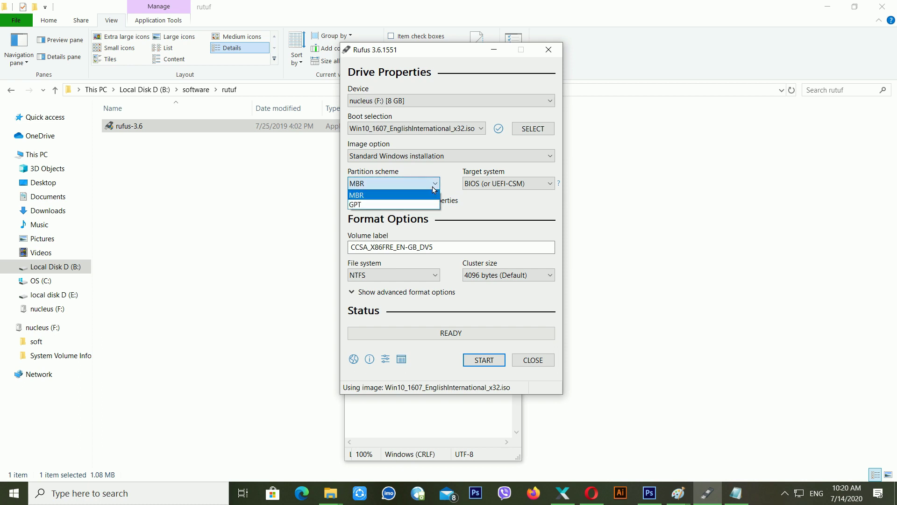
left_click(434, 187)
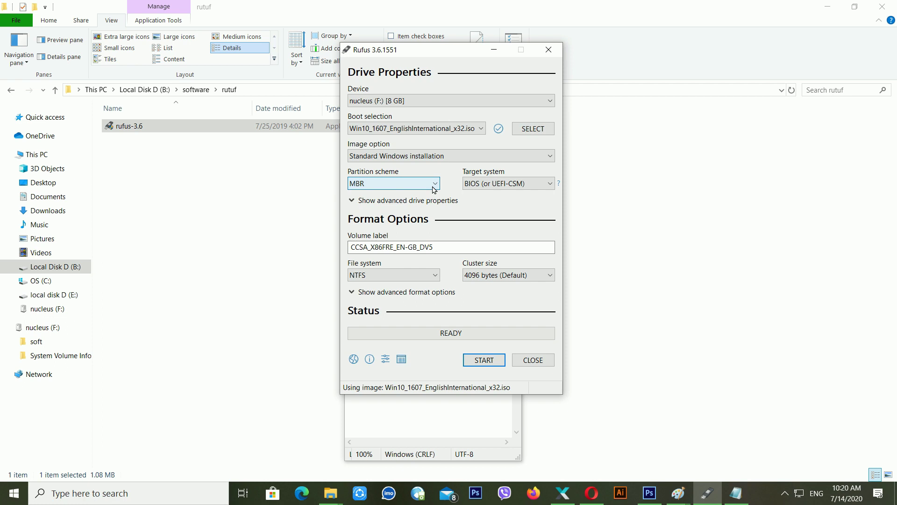
Step: Keep Standard Windows installation as the image option and set the partition scheme to GPT
left_click(461, 158)
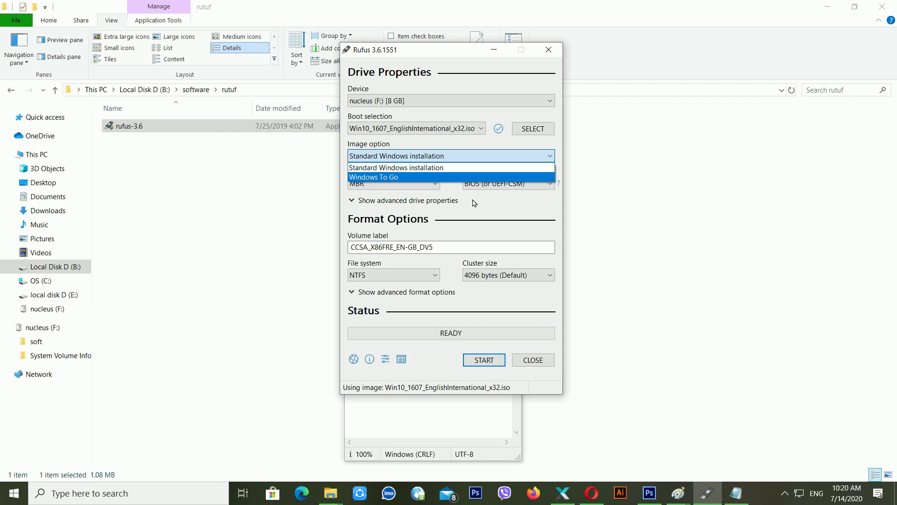
left_click(412, 169)
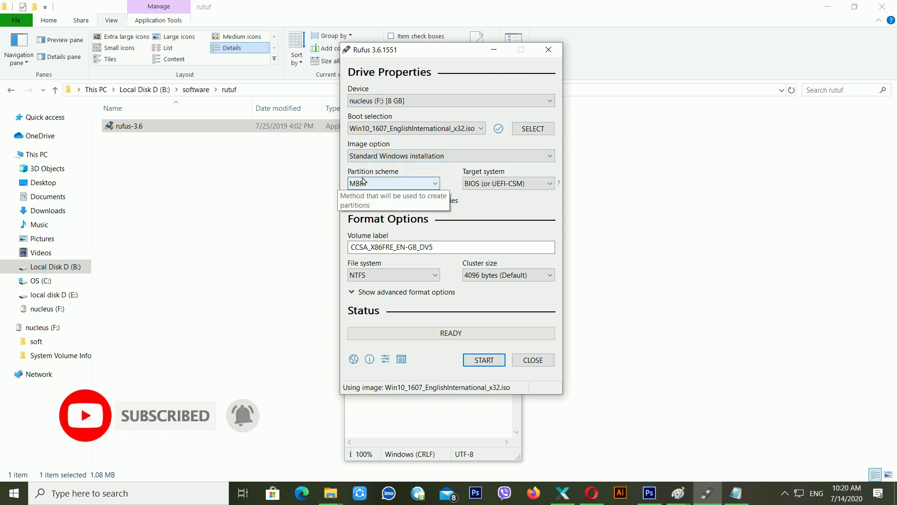
left_click(401, 185)
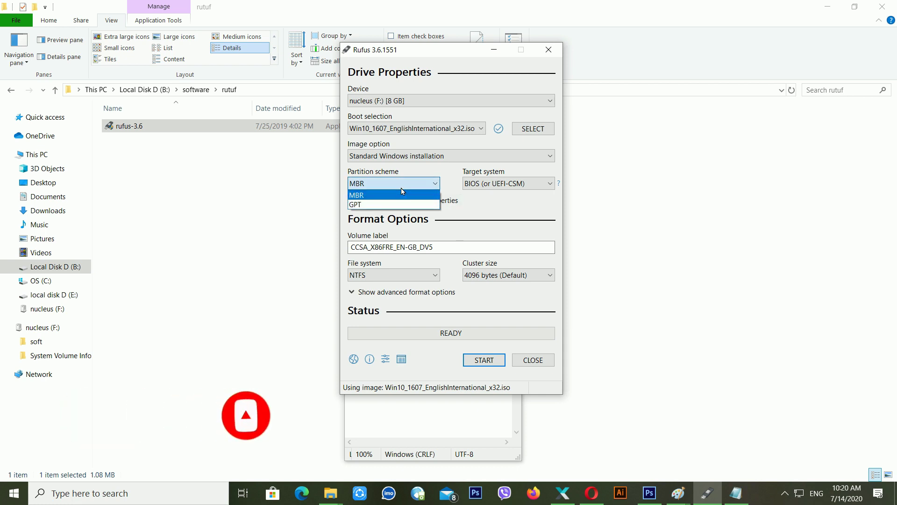
left_click(377, 196)
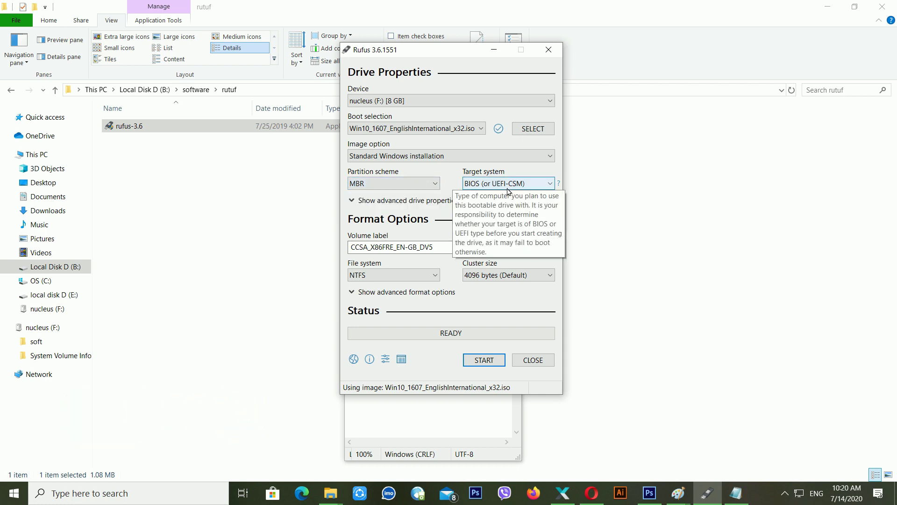
left_click(429, 187)
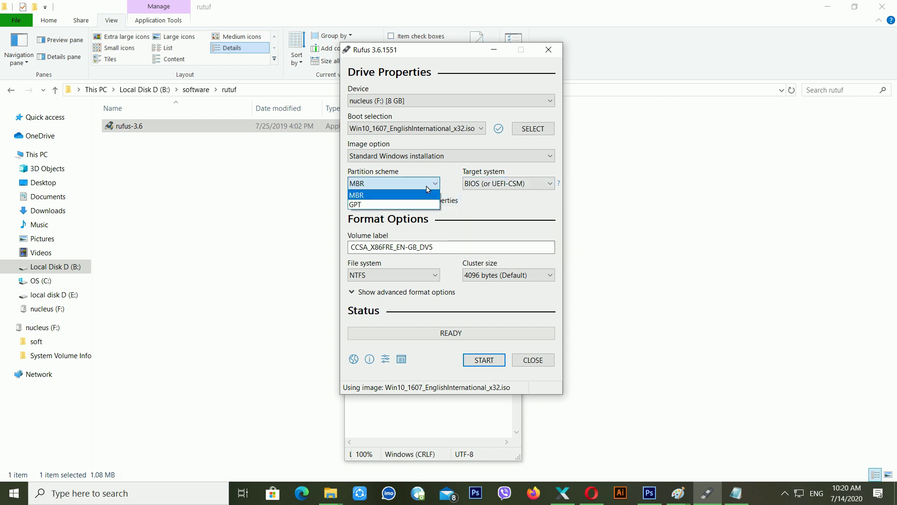
left_click(392, 205)
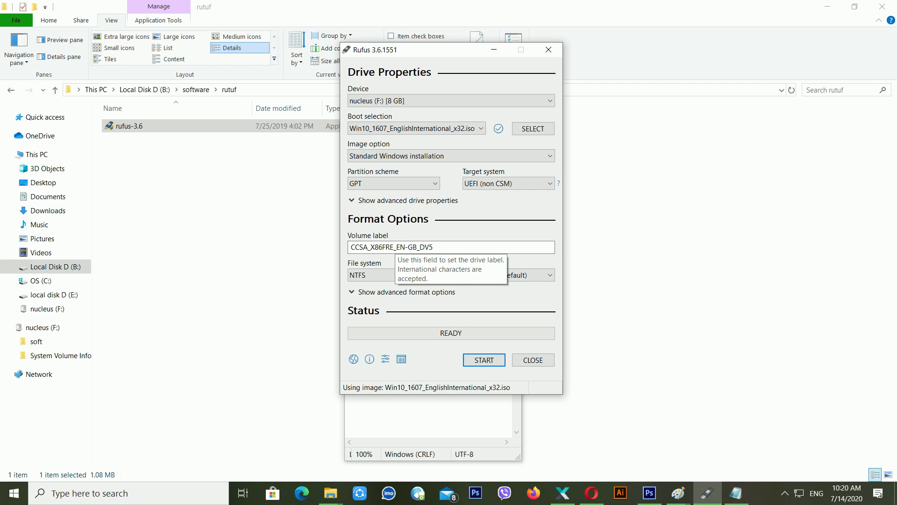
Step: Set the volume label to Windows 10 Nucleus and keep NTFS as the file system
double_click(410, 247)
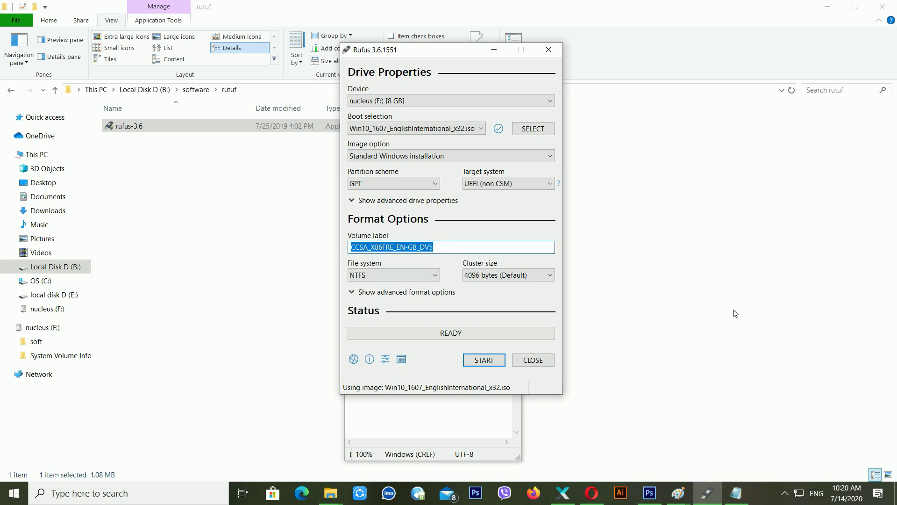
type("Windows 10 Nucleus")
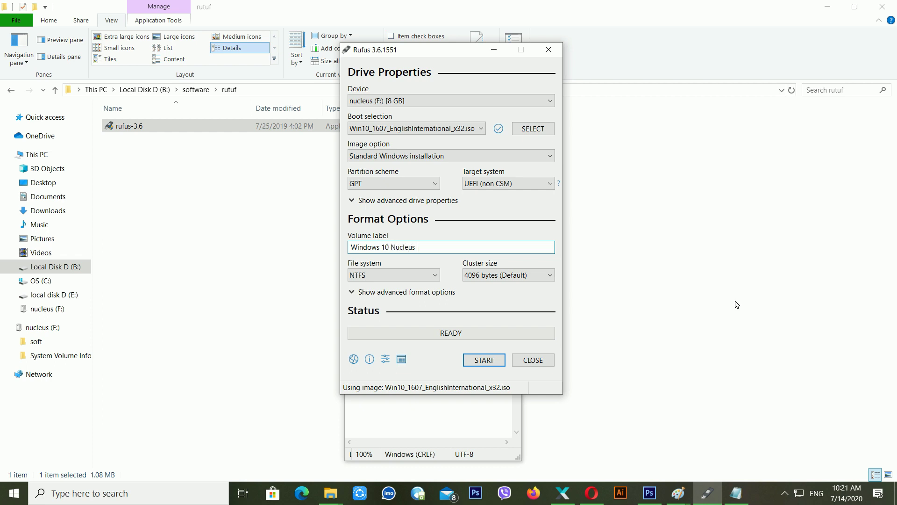
left_click(402, 275)
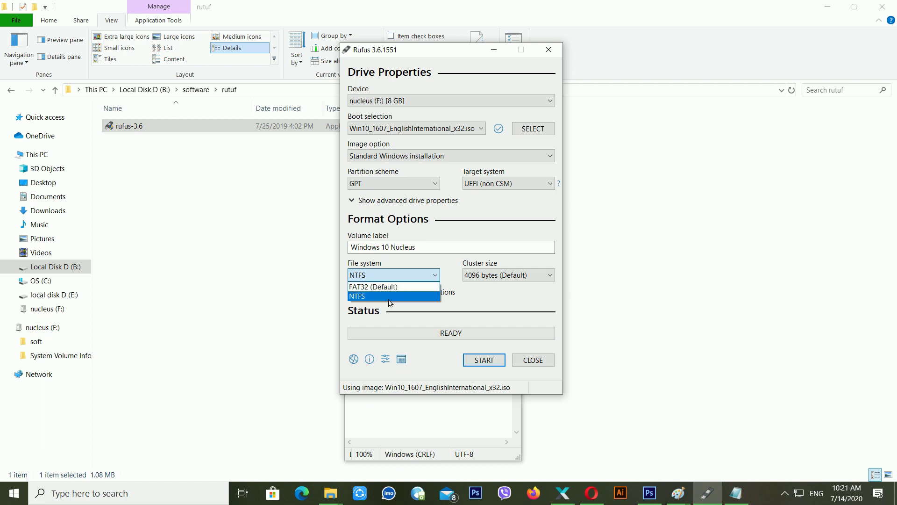
left_click(389, 296)
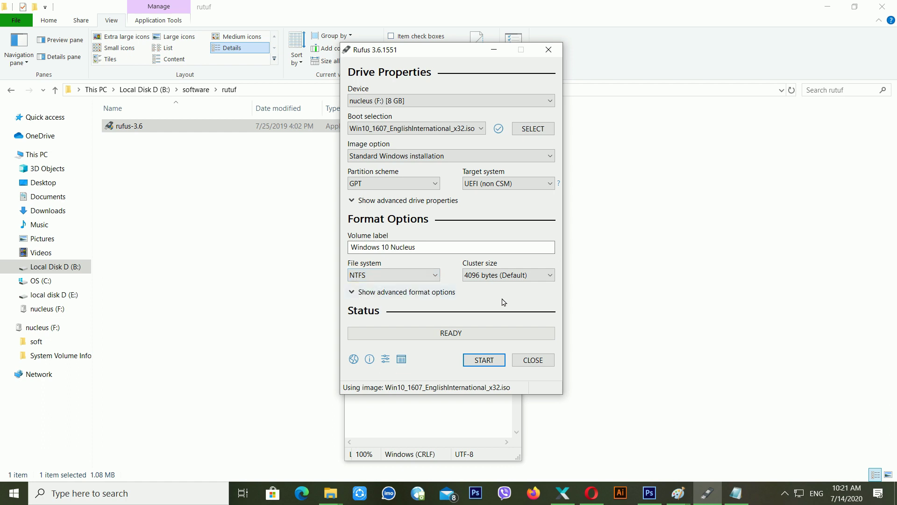
Step: Start writing the Windows 10 image to the nucleus (F:) drive and accept erasing all its data
left_click(479, 361)
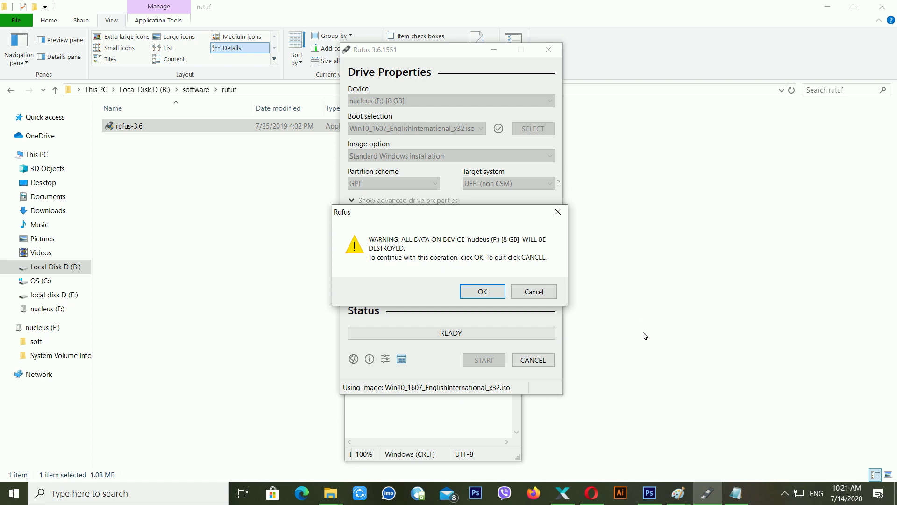
left_click(475, 292)
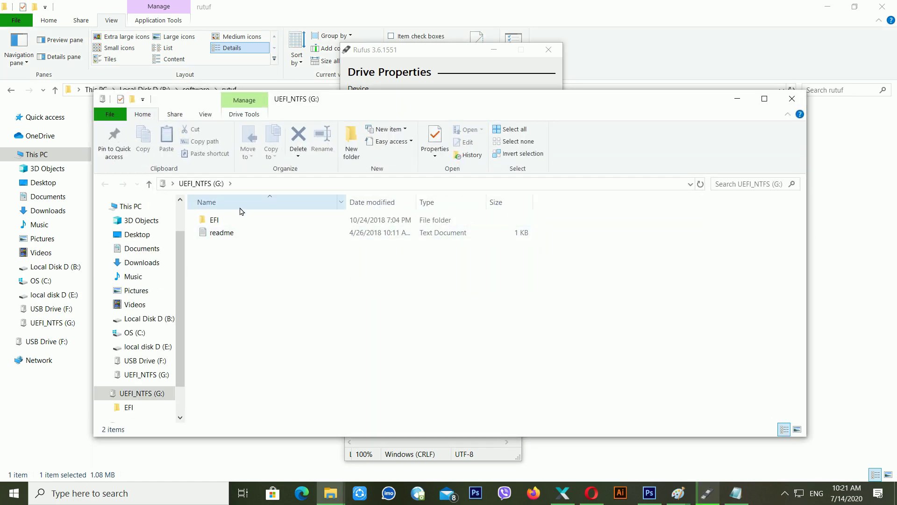
Step: Bring Rufus back in front of the drive folder windows and dismiss the Secure Boot notice once the ISO files are copied
left_click(714, 485)
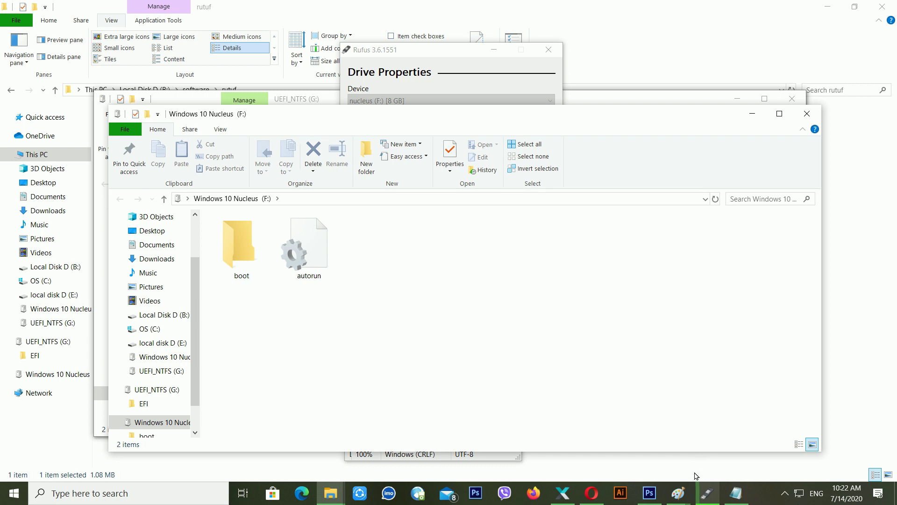
mouse_move(708, 492)
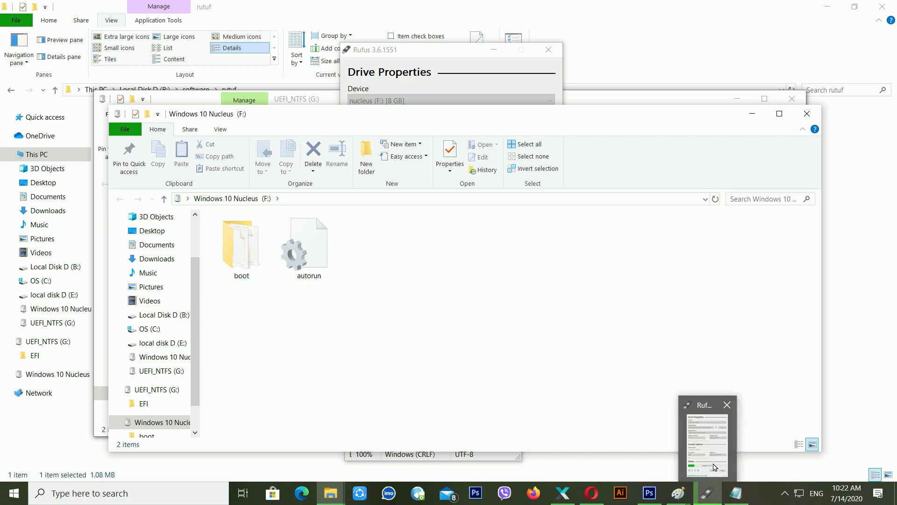
left_click(715, 421)
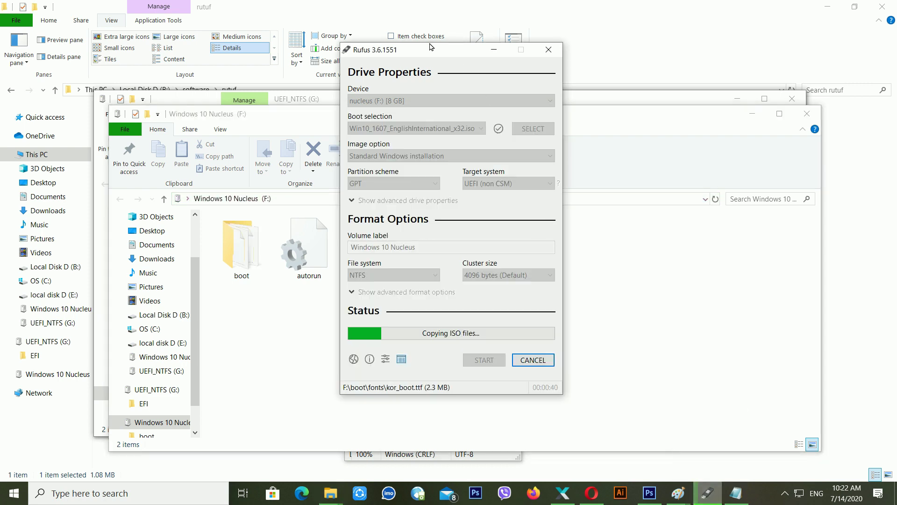
left_click_drag(430, 47, 714, 69)
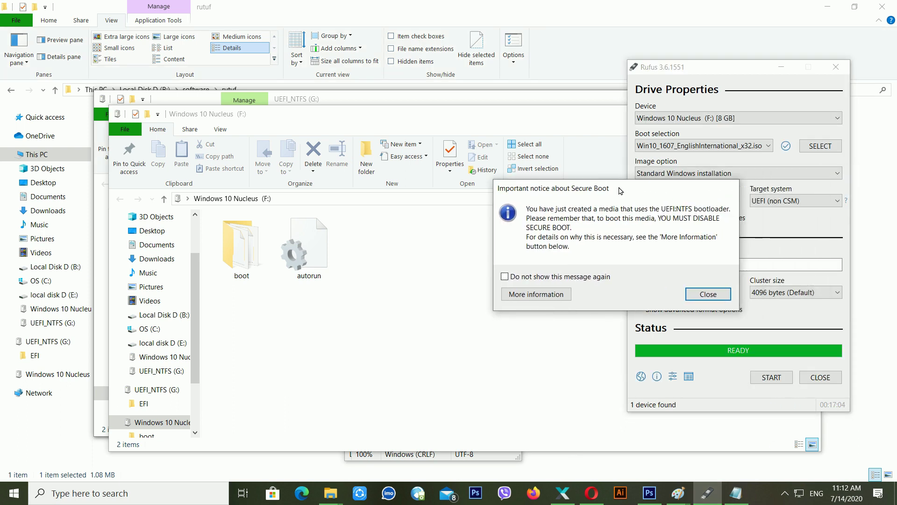
left_click(717, 296)
left_click_drag(746, 74, 482, 104)
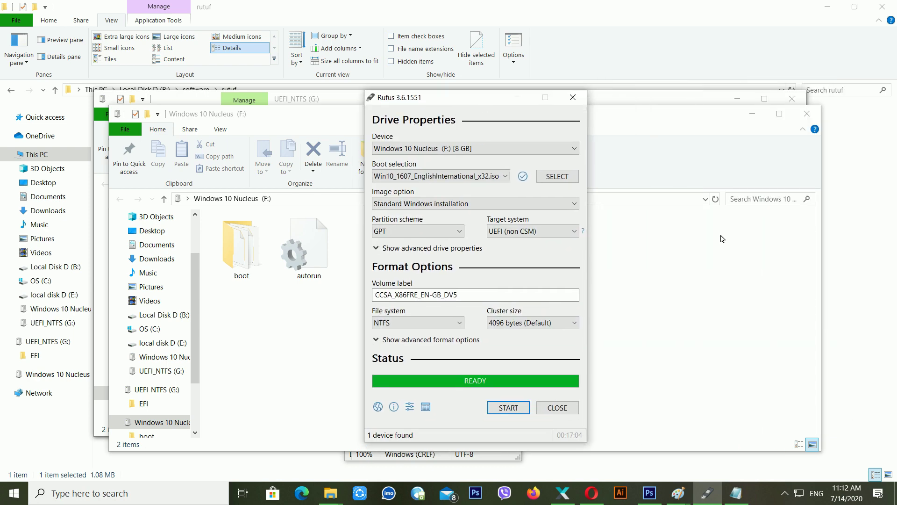